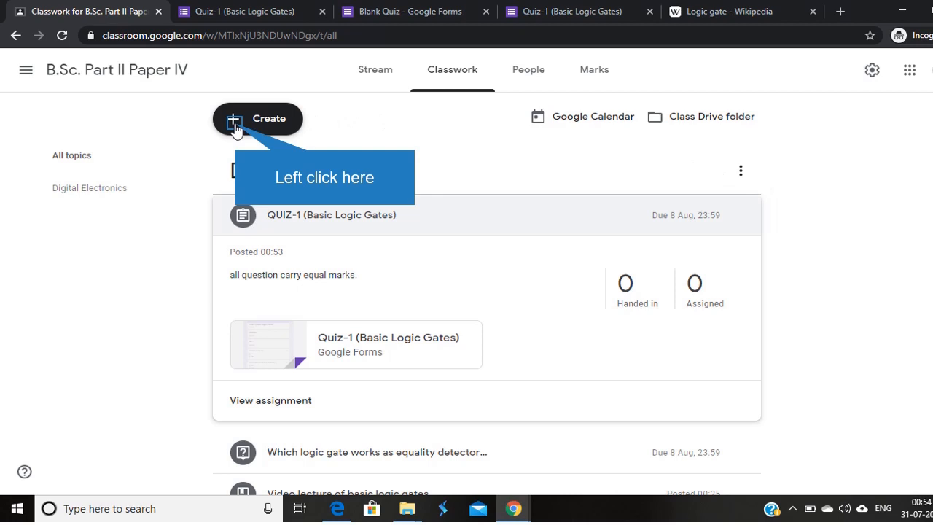
Create a new assignment in the class and title it "Assignment 1".
left_click(234, 123)
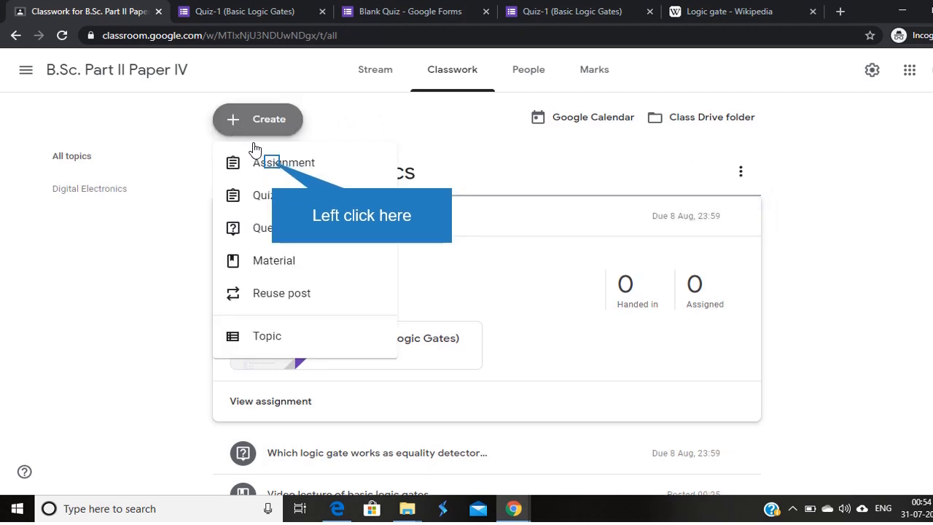
left_click(271, 166)
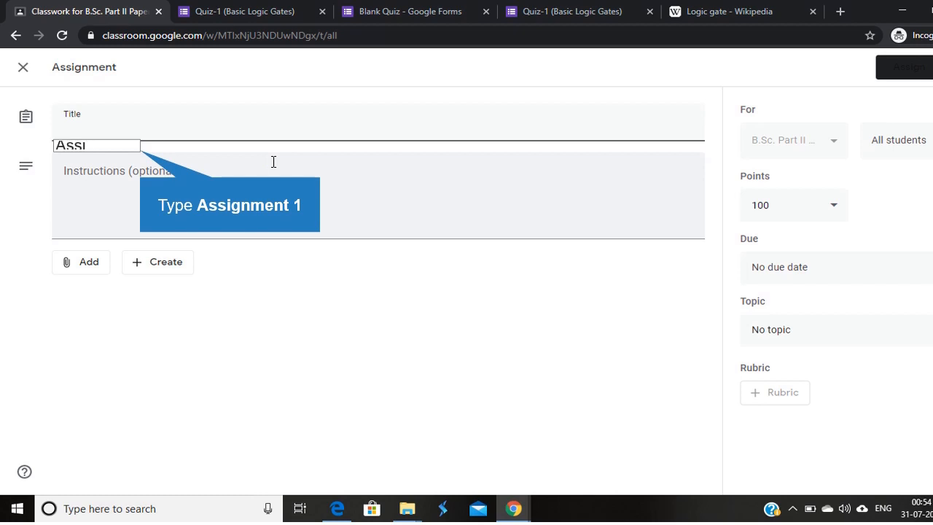
type("gnment 1")
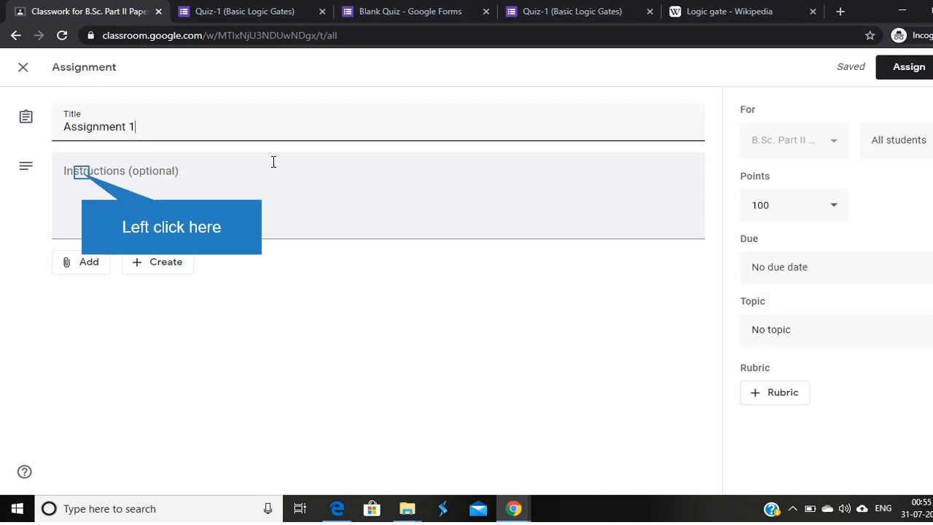
left_click(83, 172)
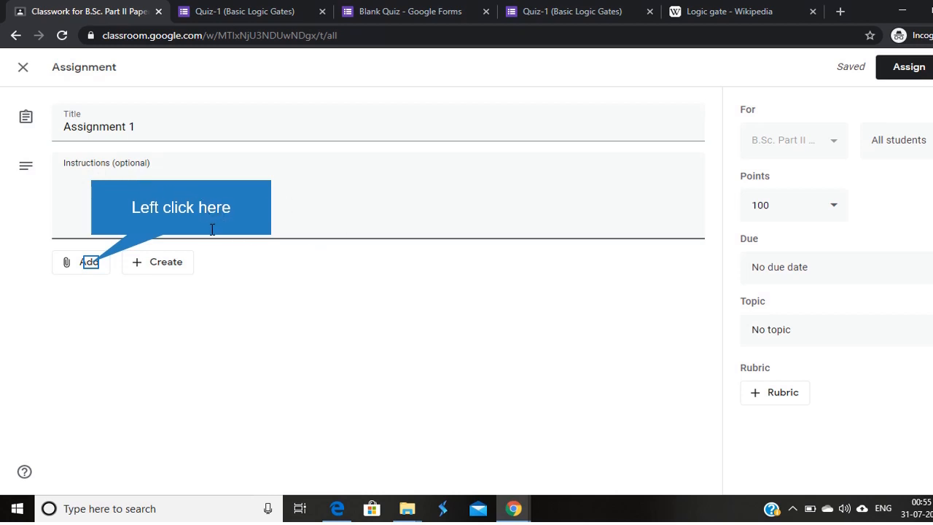
Start attaching a file to the assignment and bring up the upload option for local files.
left_click(89, 262)
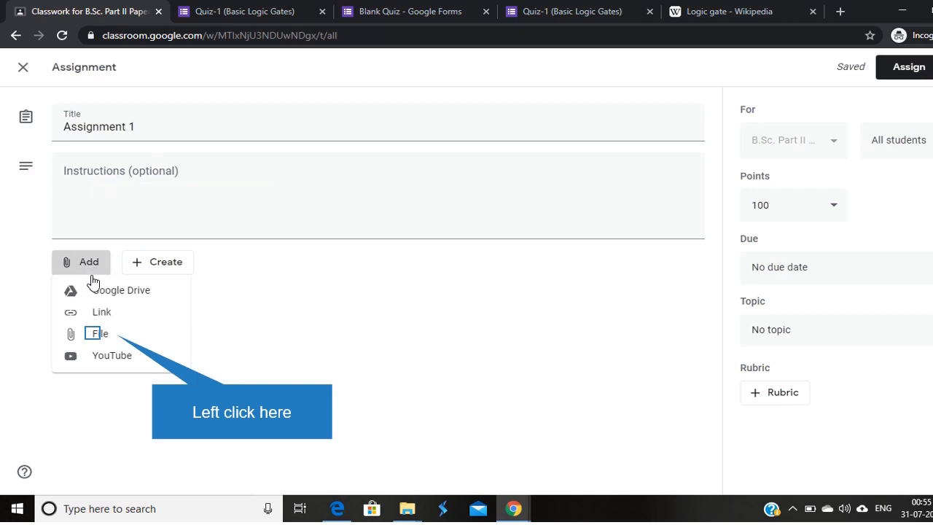
left_click(94, 339)
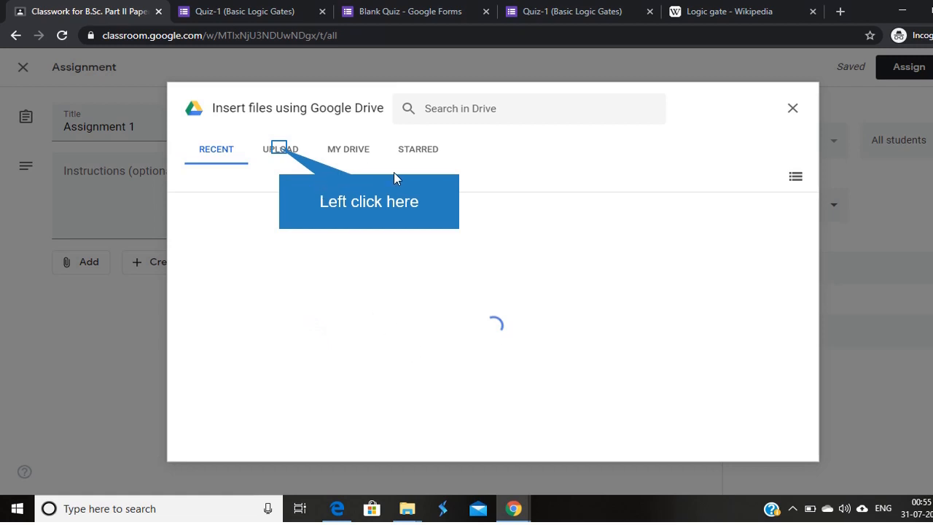
left_click(281, 153)
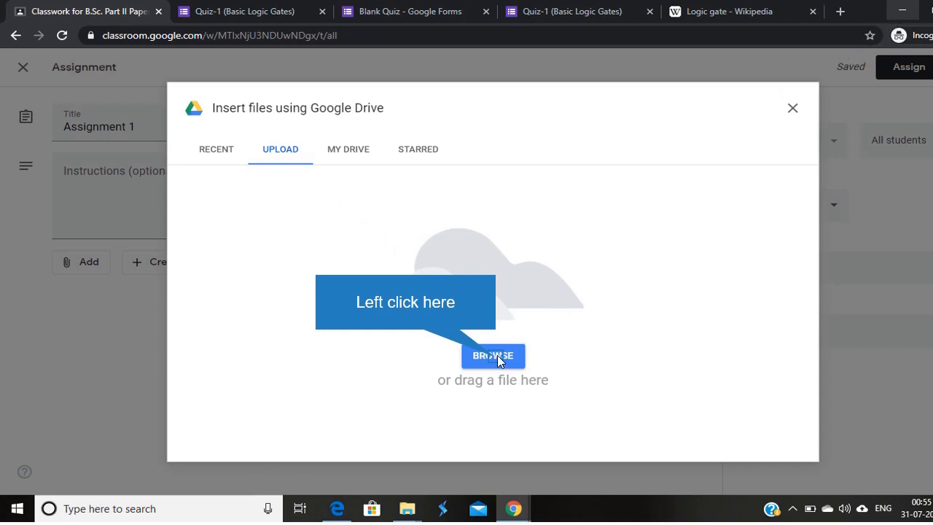
left_click(498, 357)
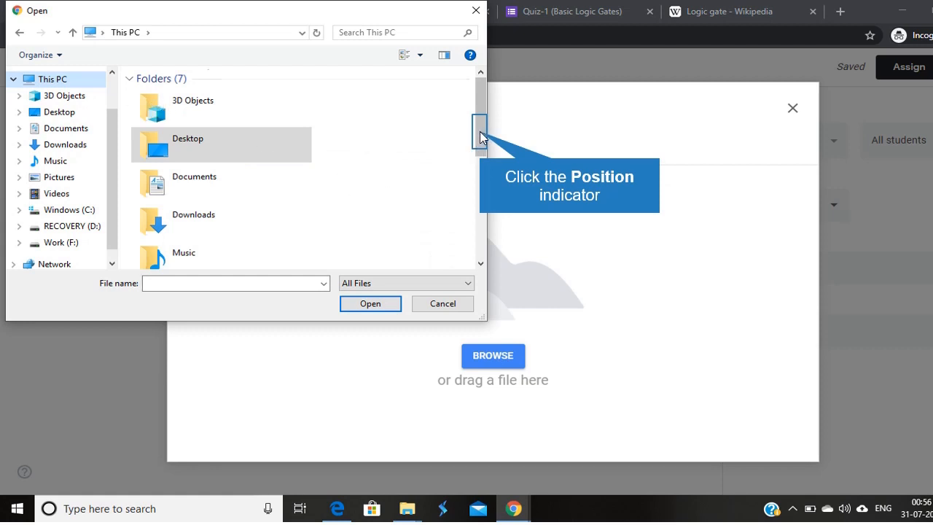
left_click_drag(484, 131, 474, 152)
double_click(191, 139)
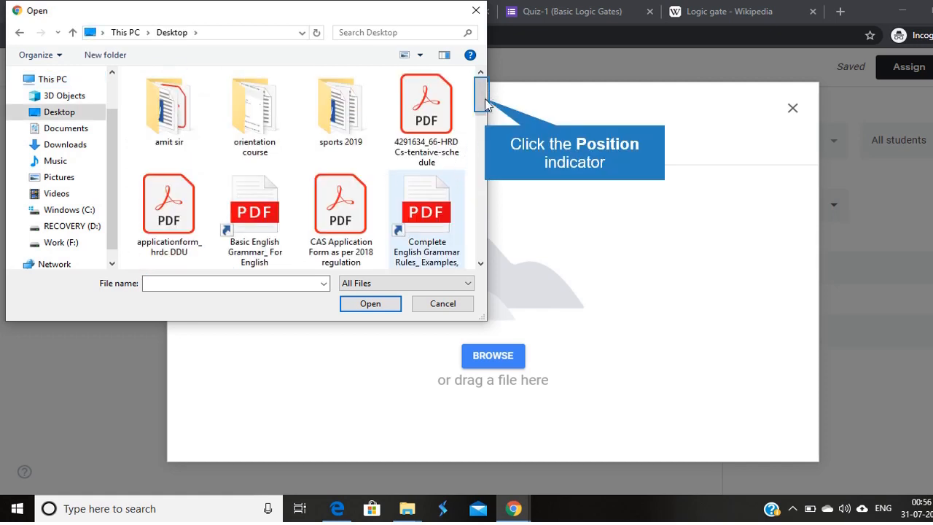
double_click(167, 142)
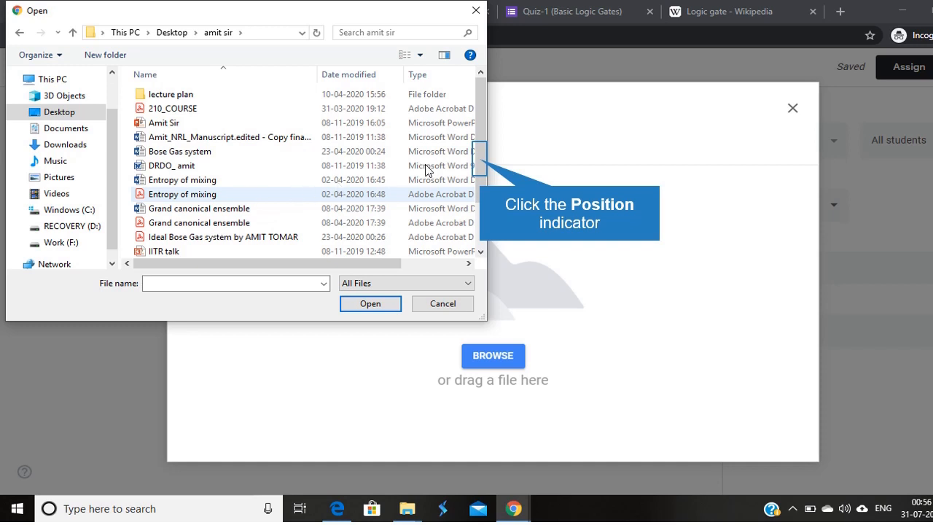
mouse_move(479, 156)
left_mouse_down()
mouse_move(480, 226)
mouse_move(479, 148)
left_mouse_up()
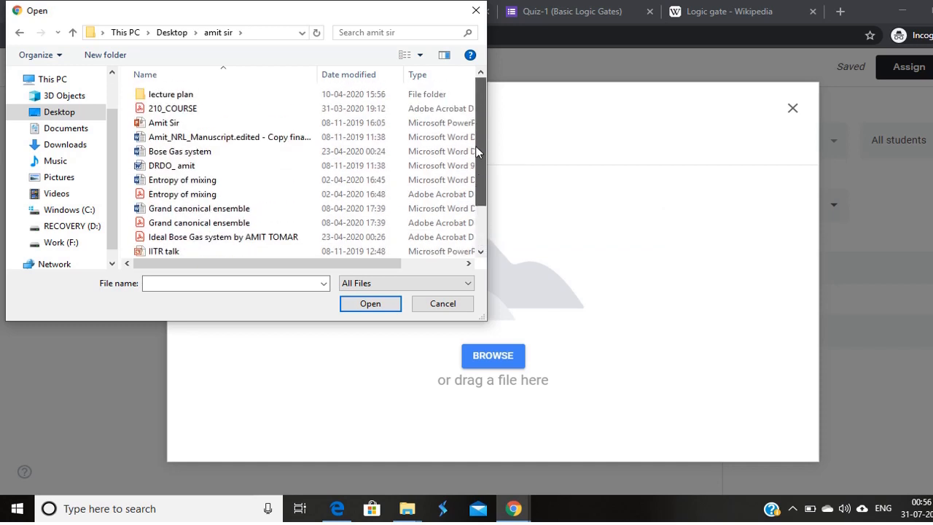
left_click(476, 11)
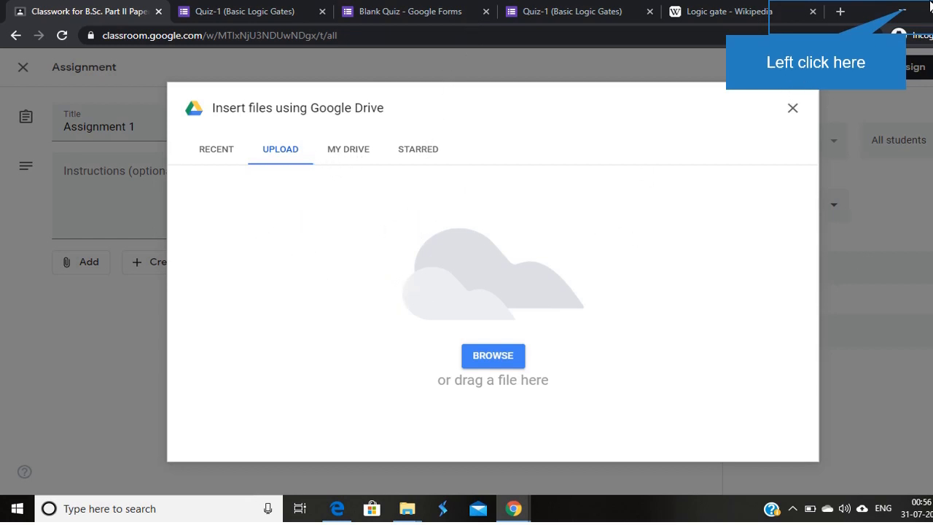
left_click(903, 12)
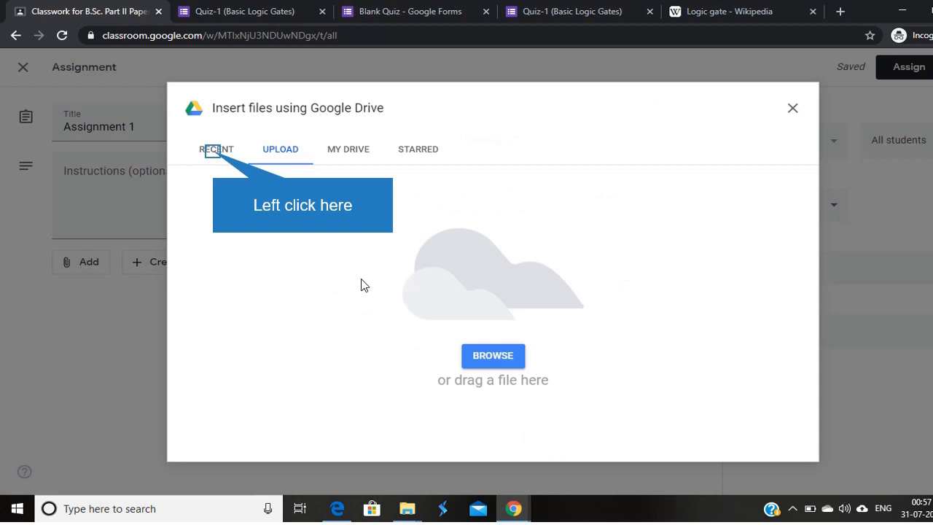
Attach the recent Drive file "Format_Physics (H) Bsc Part 2_Paper IV-Digital Electronics_Lecture 1.docx" with the "Students can view the file" permission.
left_click(217, 155)
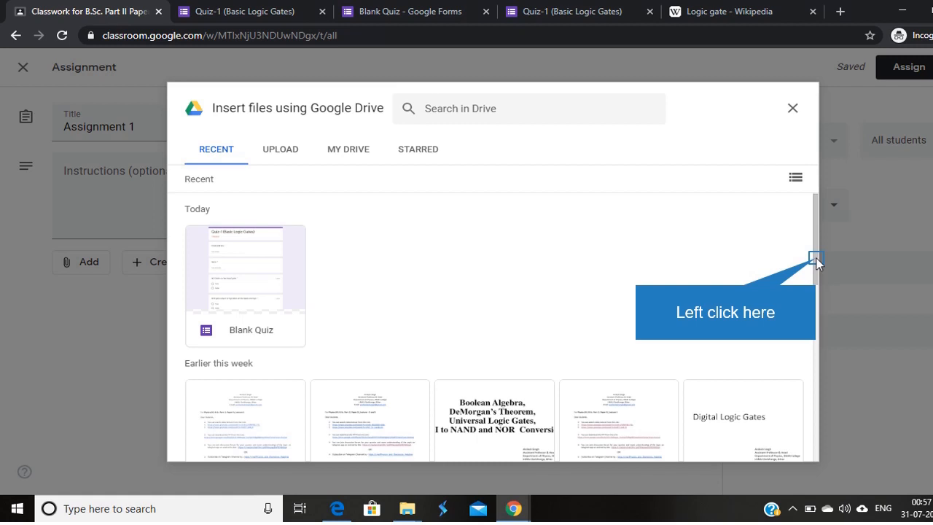
mouse_move(817, 258)
left_mouse_down()
mouse_move(821, 300)
mouse_move(812, 253)
left_mouse_up()
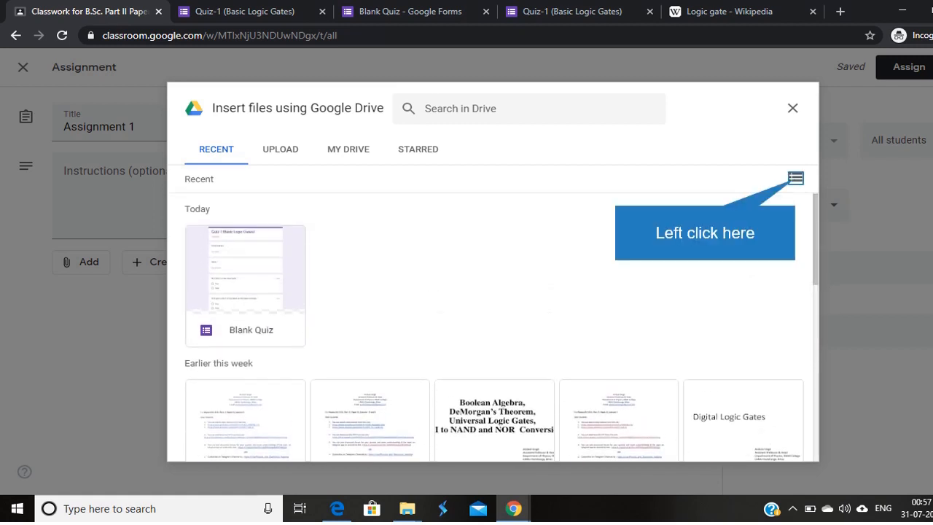
left_click(794, 179)
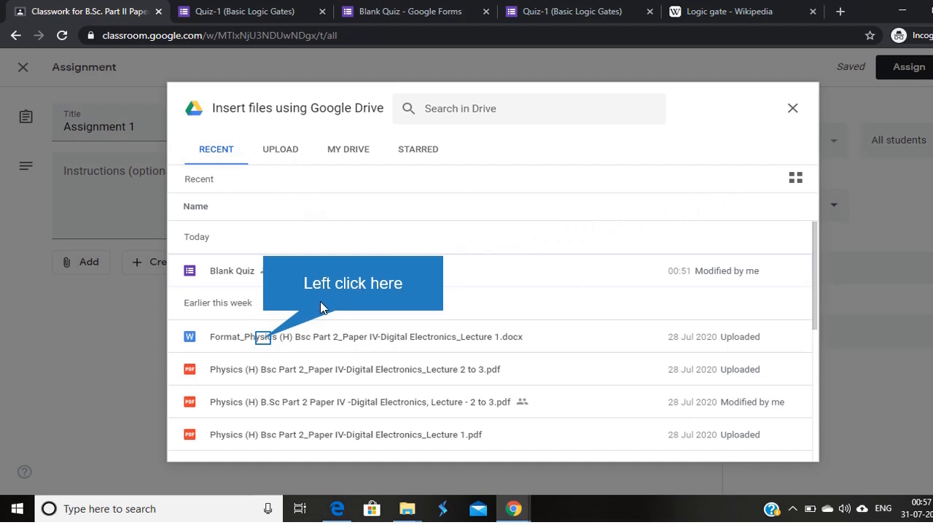
left_click(265, 338)
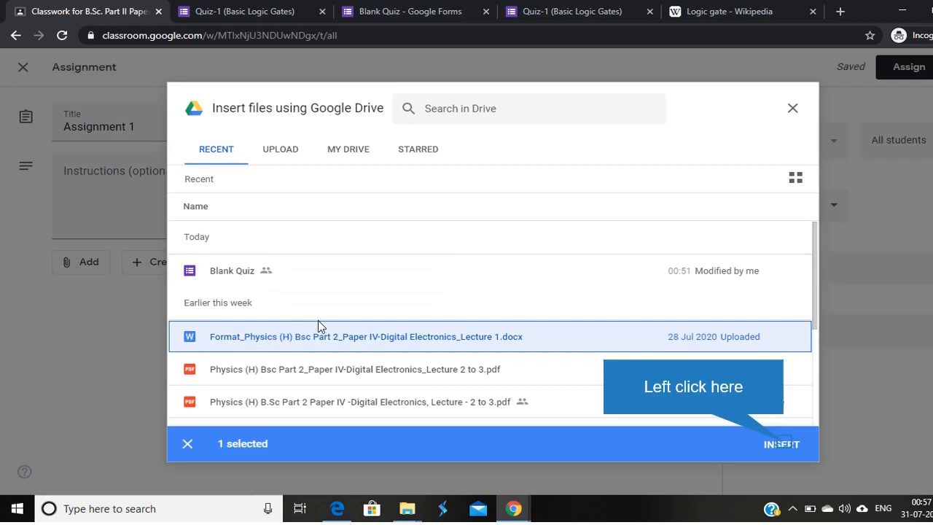
left_click(785, 449)
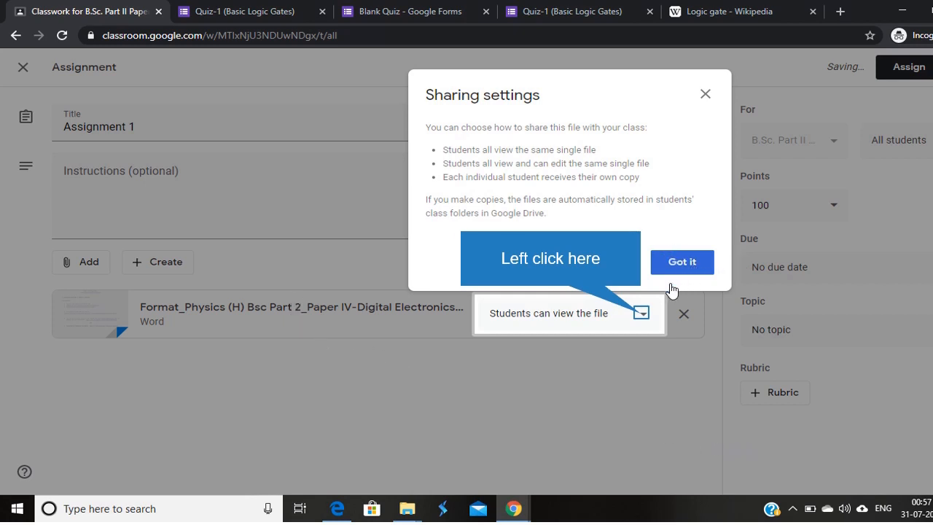
left_click(642, 314)
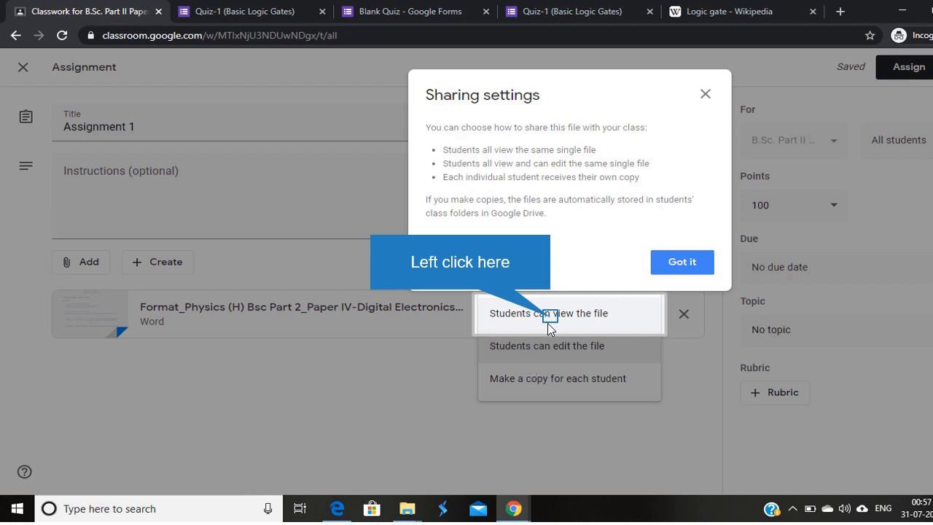
left_click(677, 270)
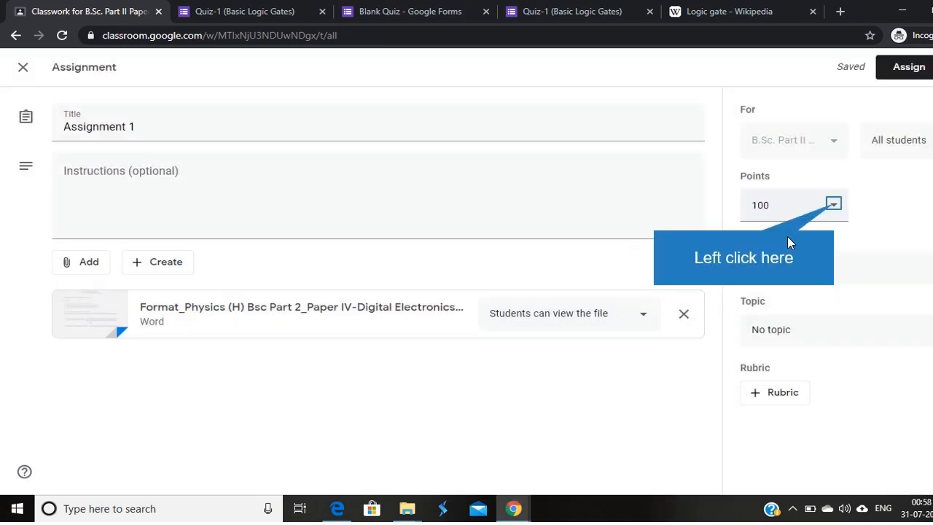
Set the assignment's points to 5 and enter the instructions "Briefly discuss about the applications of Digital Logic gates?".
left_click(834, 207)
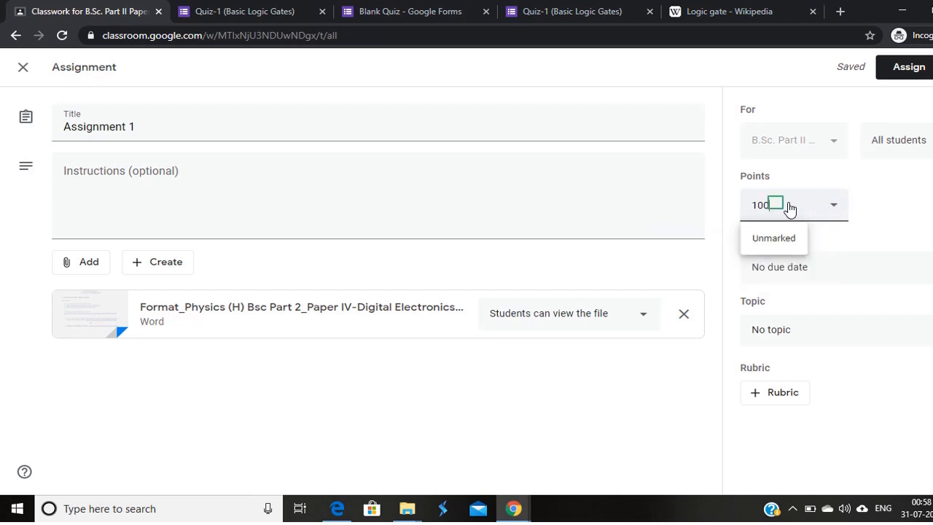
key("BackSpace")
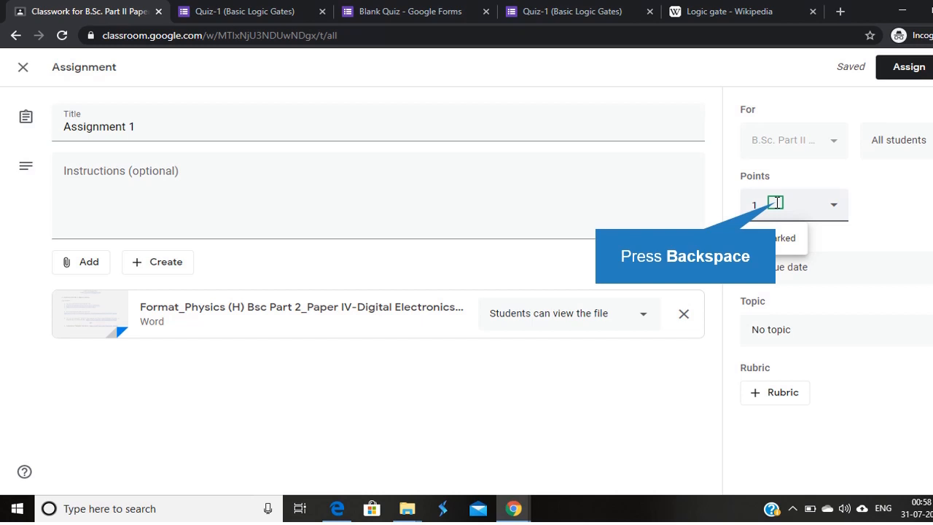
key("BackSpace")
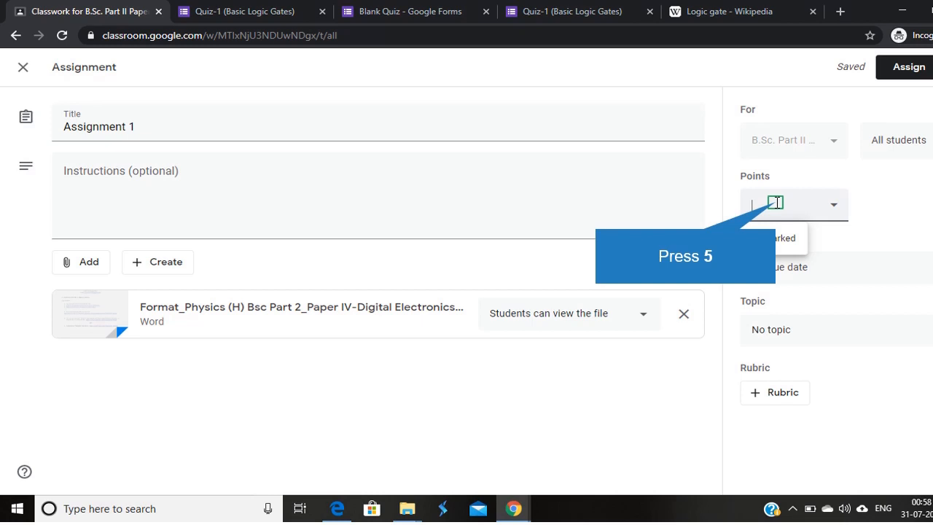
type("5")
left_click(532, 209)
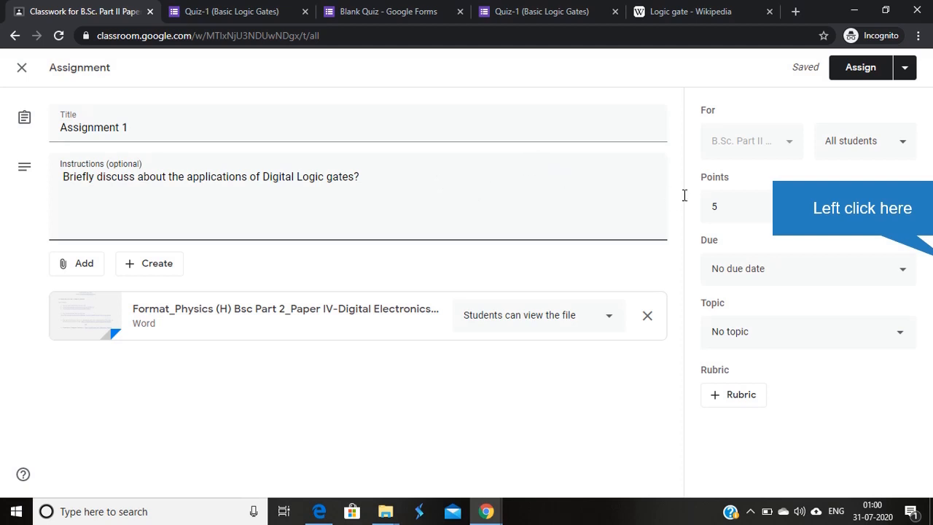
left_click(902, 269)
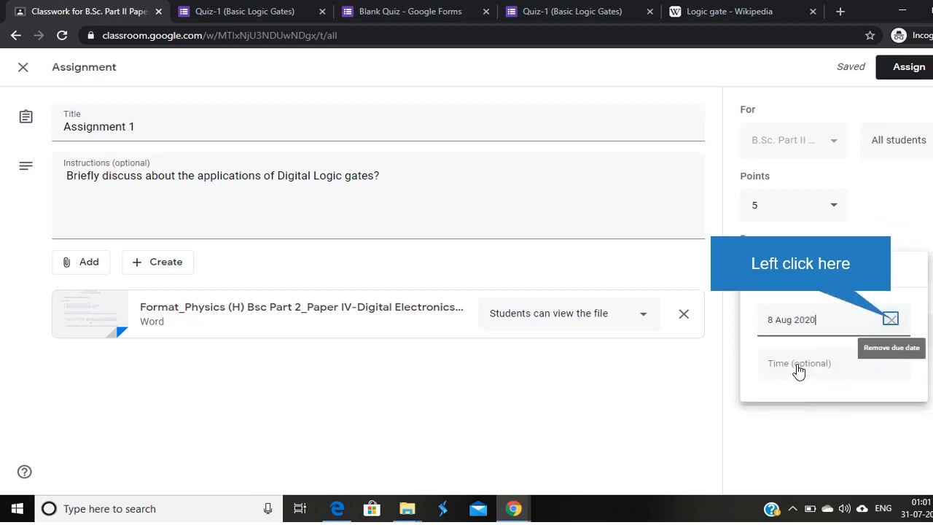
left_click(892, 320)
left_click(932, 313)
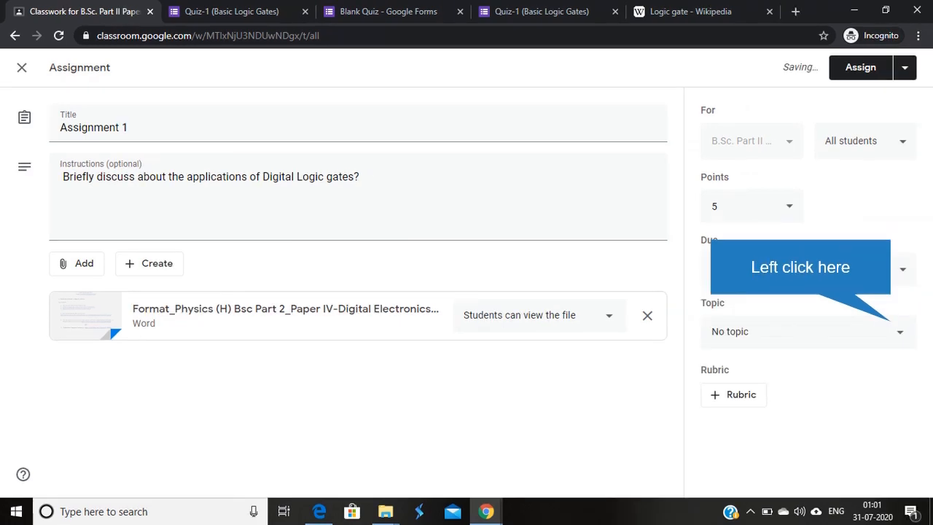
Assign the topic Digital Electronics to the assignment.
left_click(903, 336)
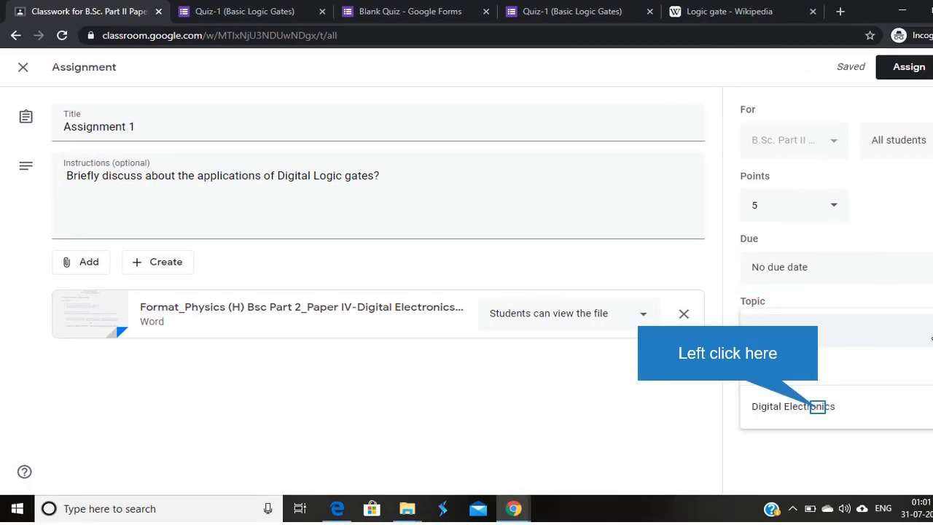
left_click(822, 408)
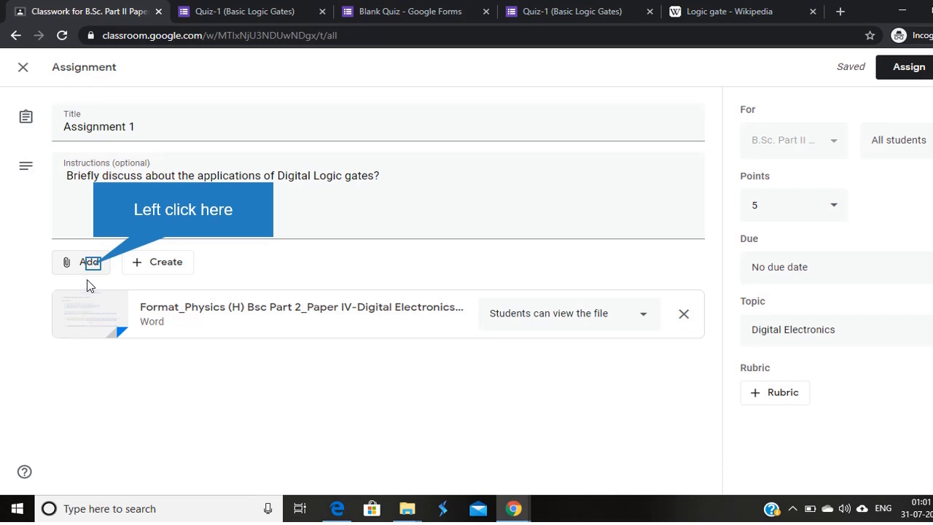
Remove the attached Word file and post the assignment to the class.
left_click(684, 313)
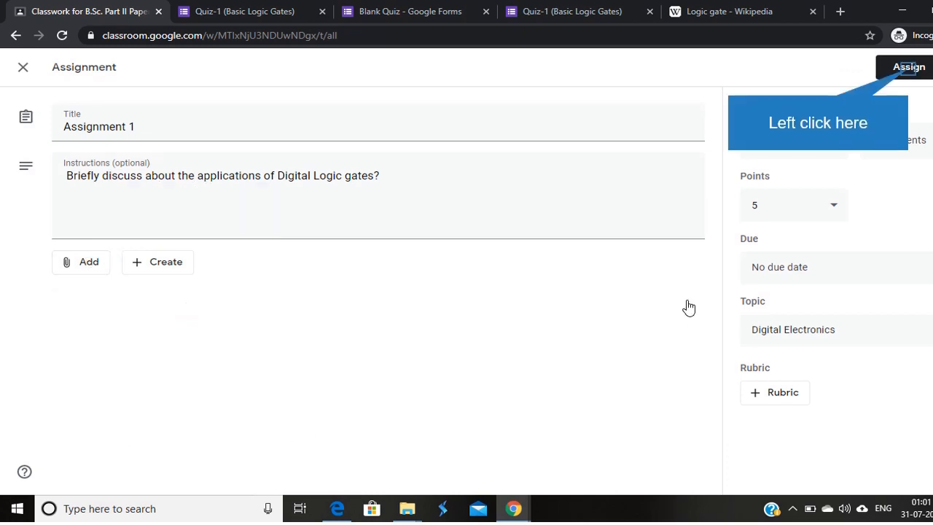
left_click(908, 70)
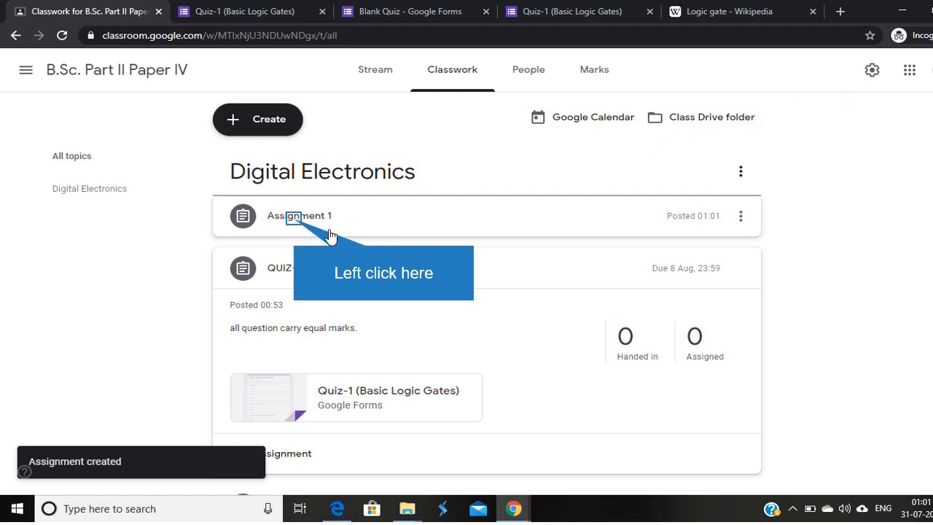
Edit the posted Assignment 1 to add the instruction line "Write in word file and upload." and save it.
left_click(294, 223)
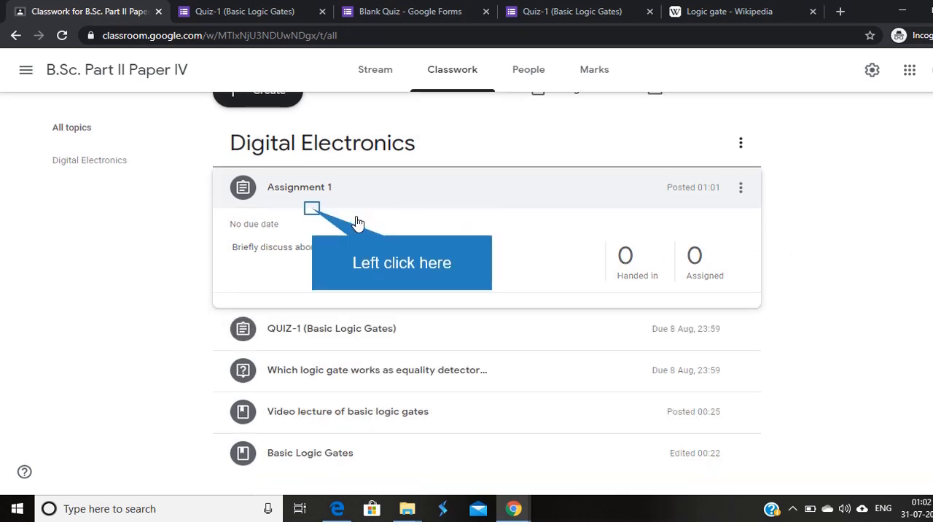
left_click(315, 215)
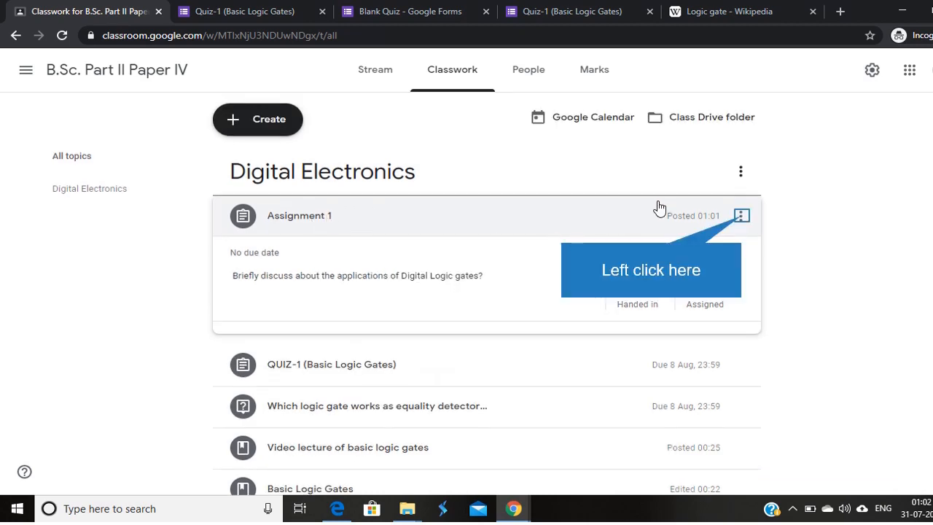
left_click(741, 216)
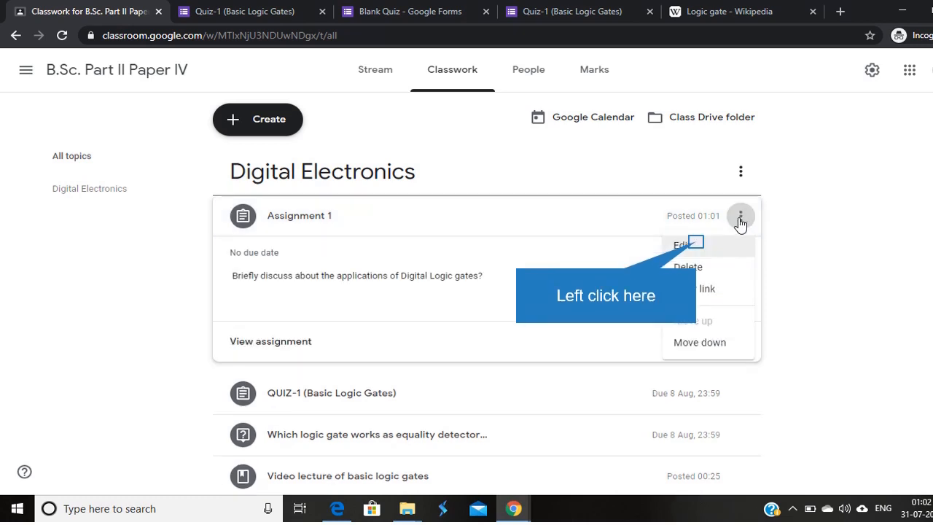
left_click(696, 248)
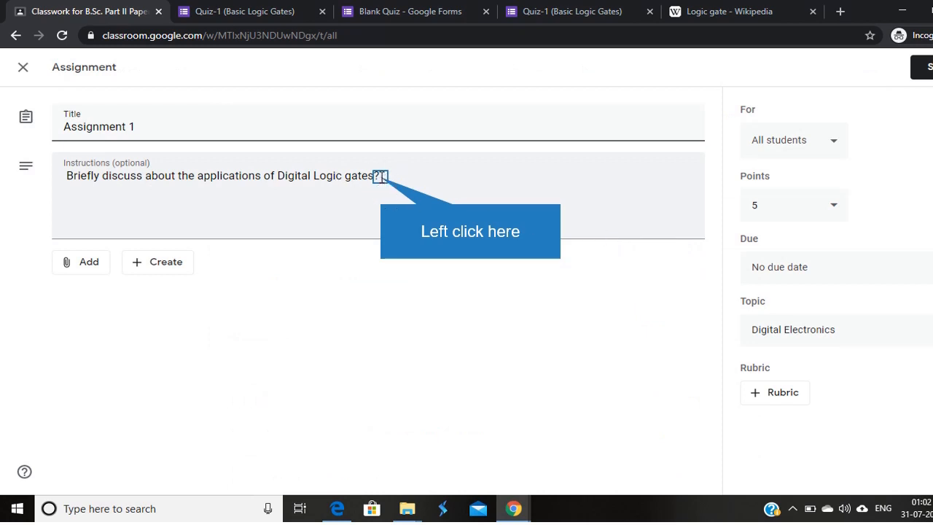
left_click(380, 176)
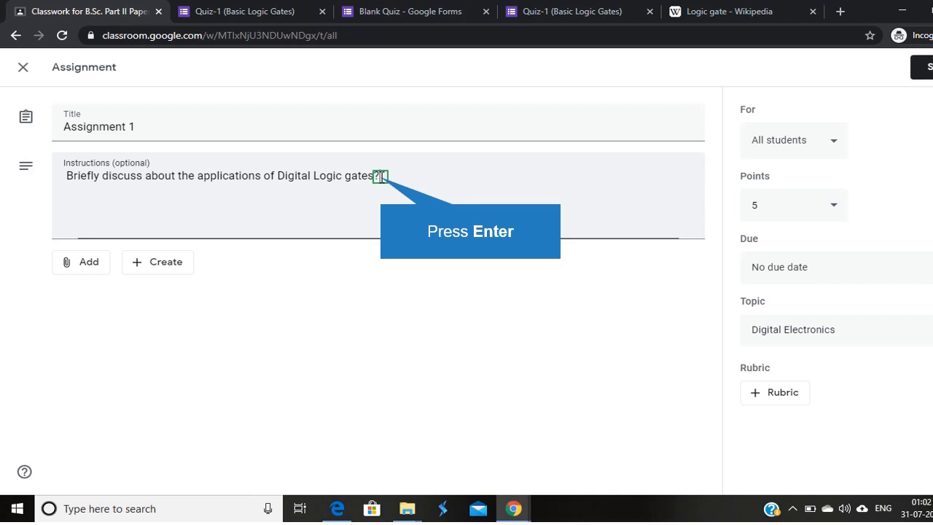
key("Return")
type("wr")
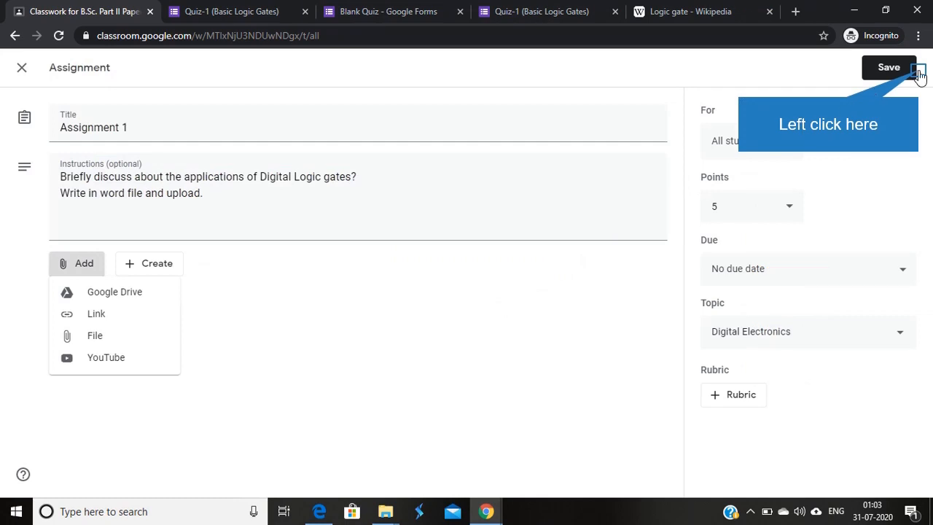
left_click(918, 72)
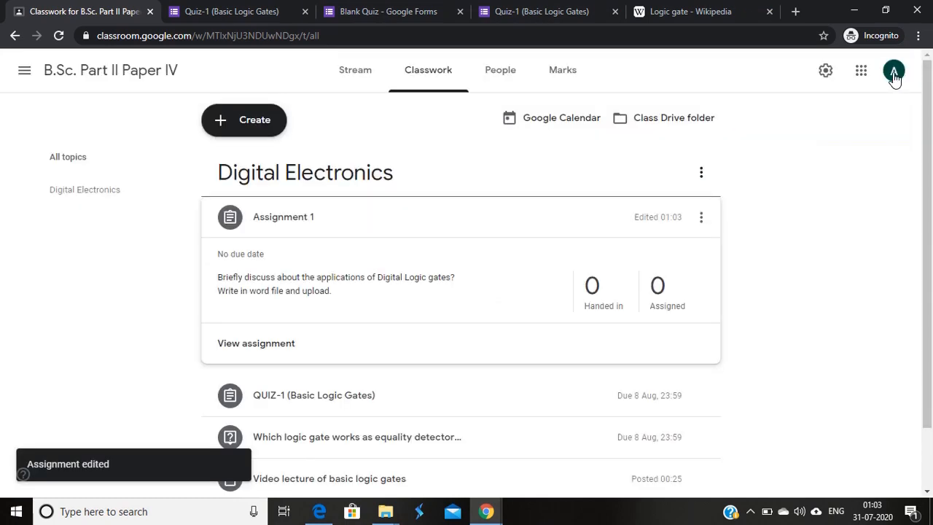